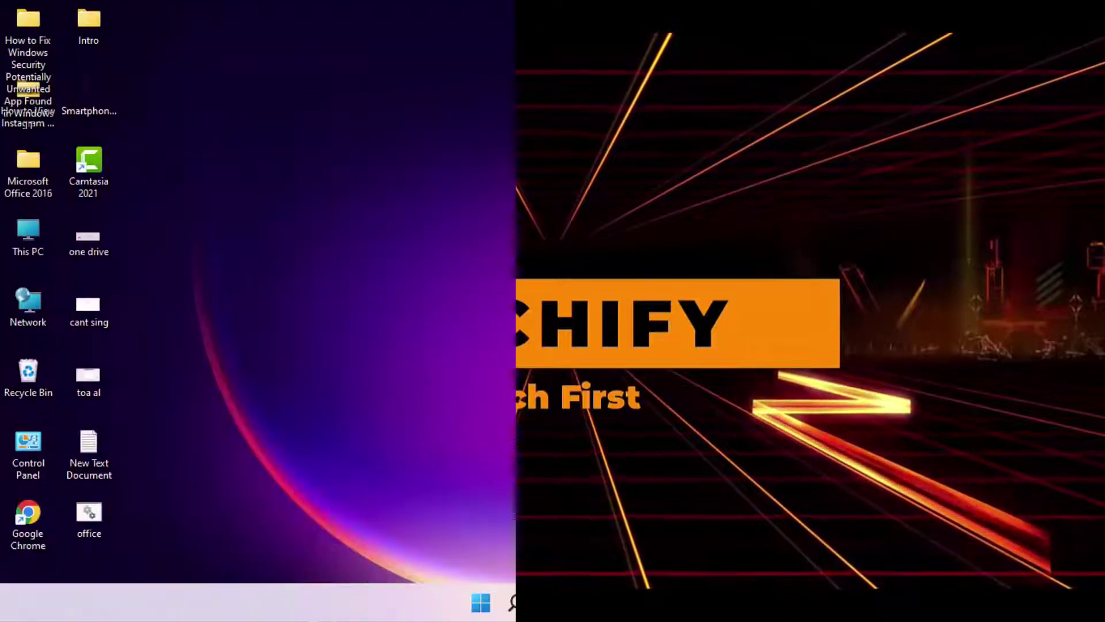
Refresh the desktop, launch Office 2016 setup, dismiss its 32/64-bit conflict error, and close the folder
right_click(516, 153)
left_click(535, 220)
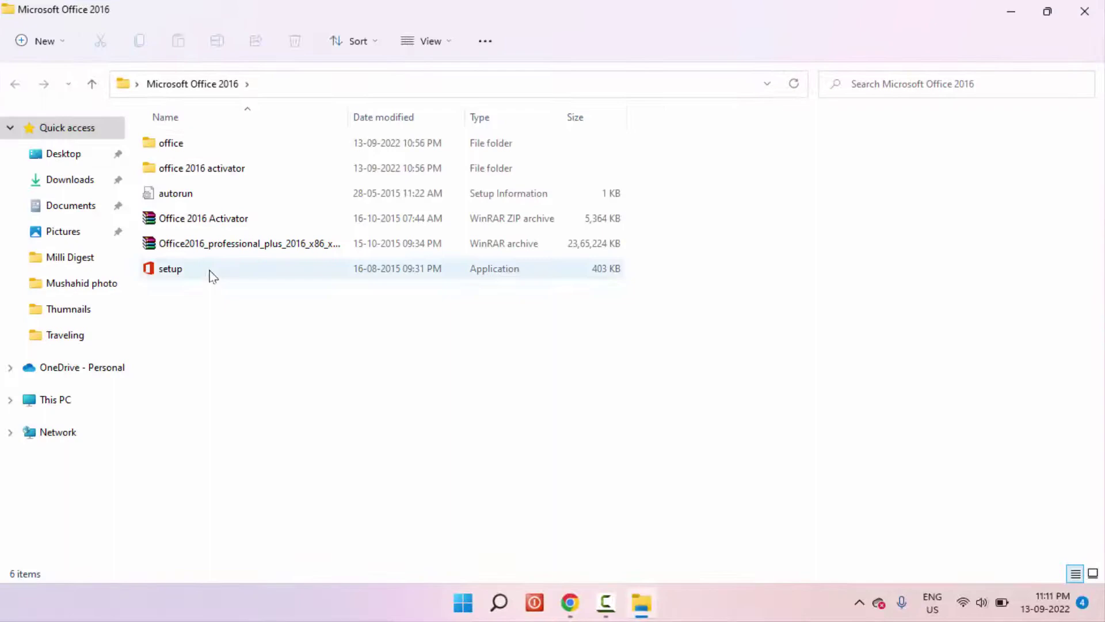
left_click(209, 275)
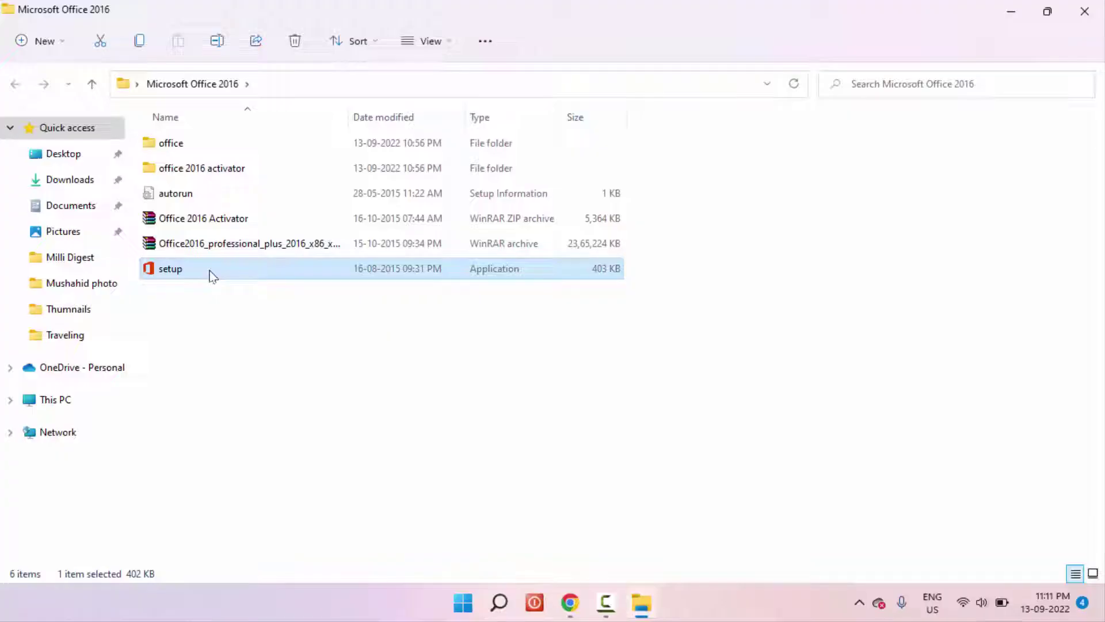
double_click(210, 275)
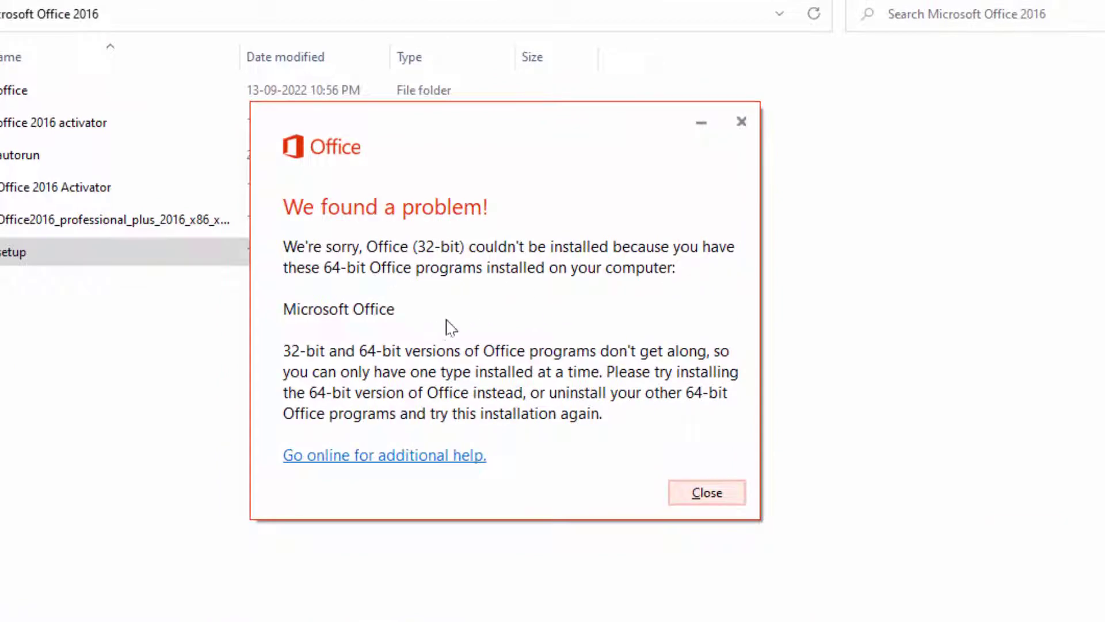
left_click(742, 127)
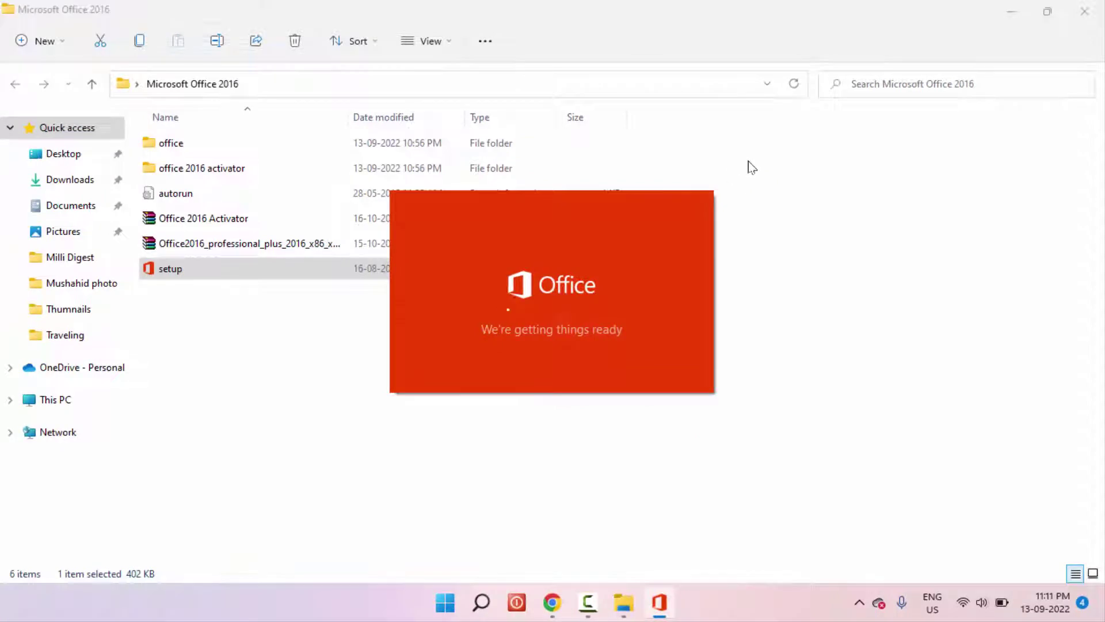
left_click(1093, 15)
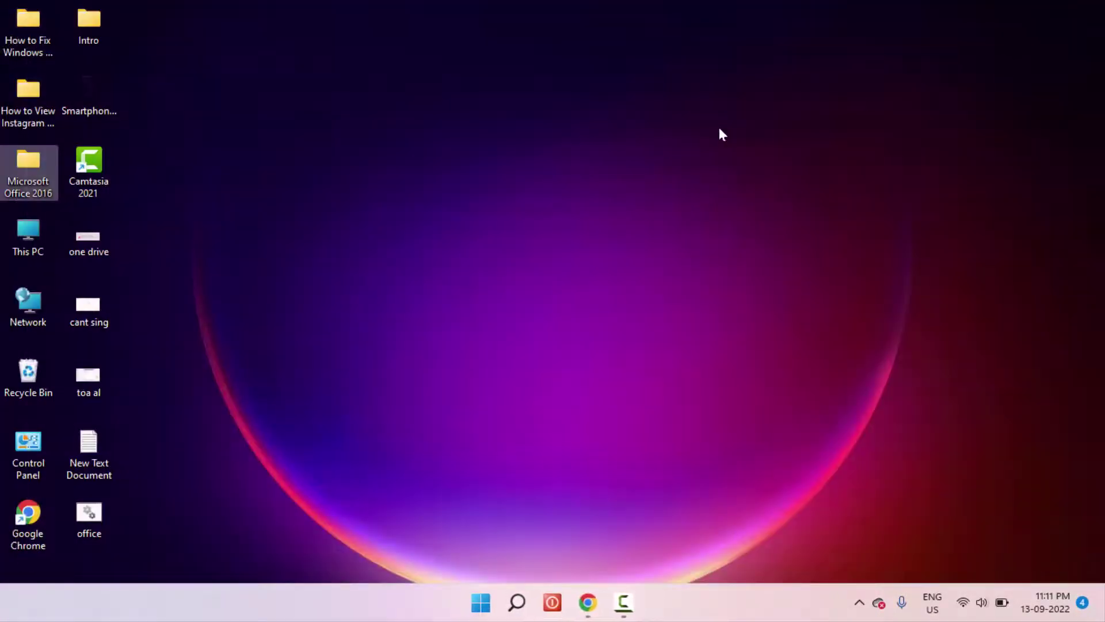
Uninstall Microsoft Office Professional Plus 2019 from Control Panel's Uninstall a program list
double_click(16, 455)
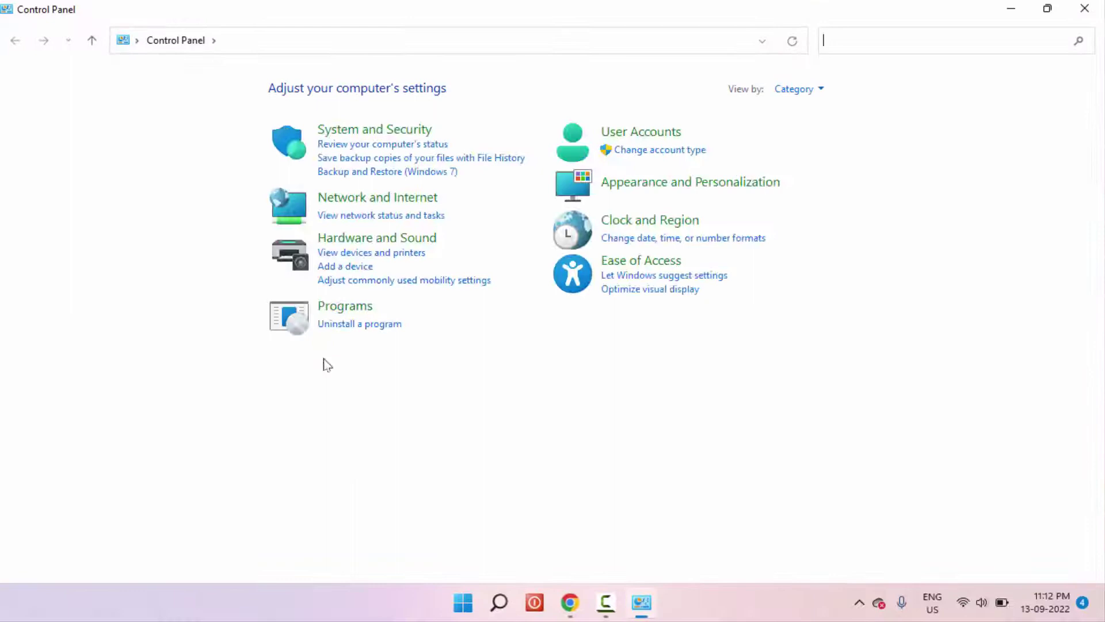
left_click(344, 325)
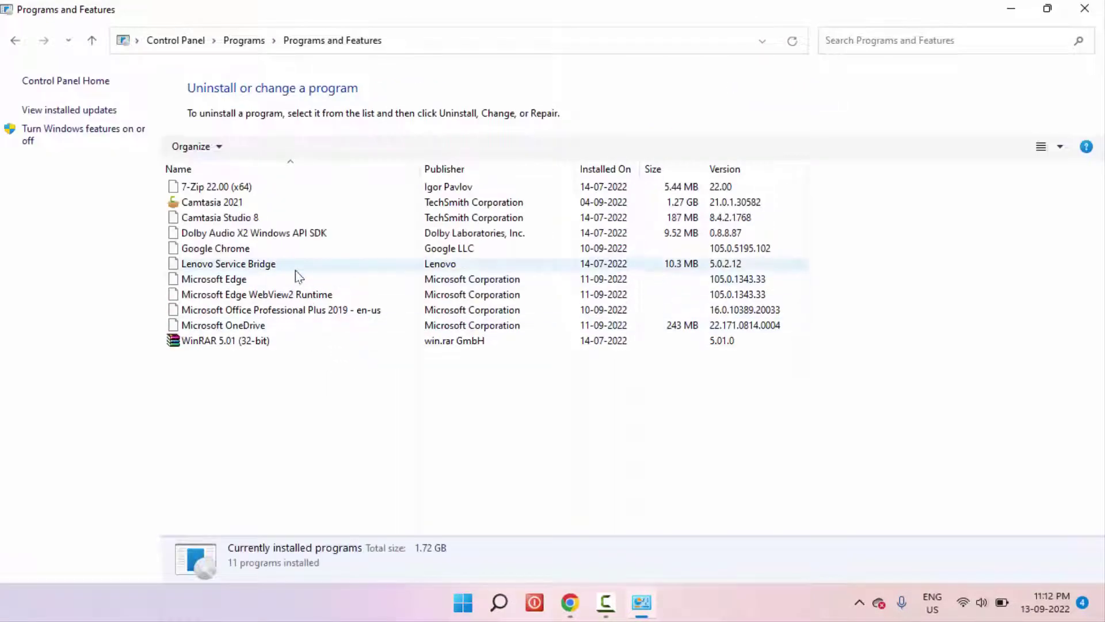
left_click(295, 270)
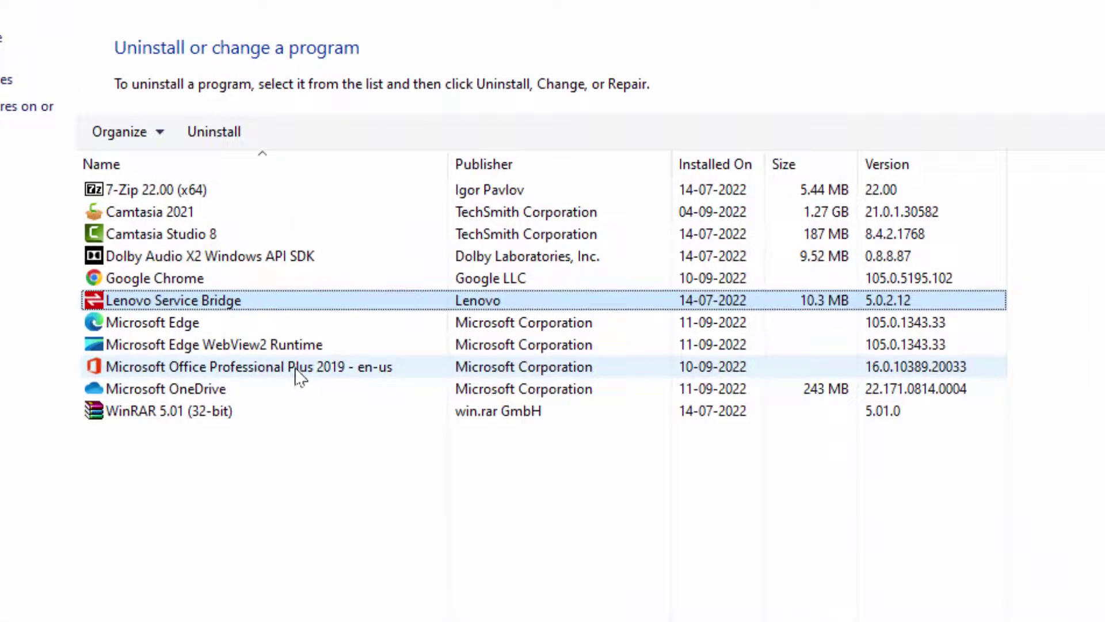
left_click(298, 374)
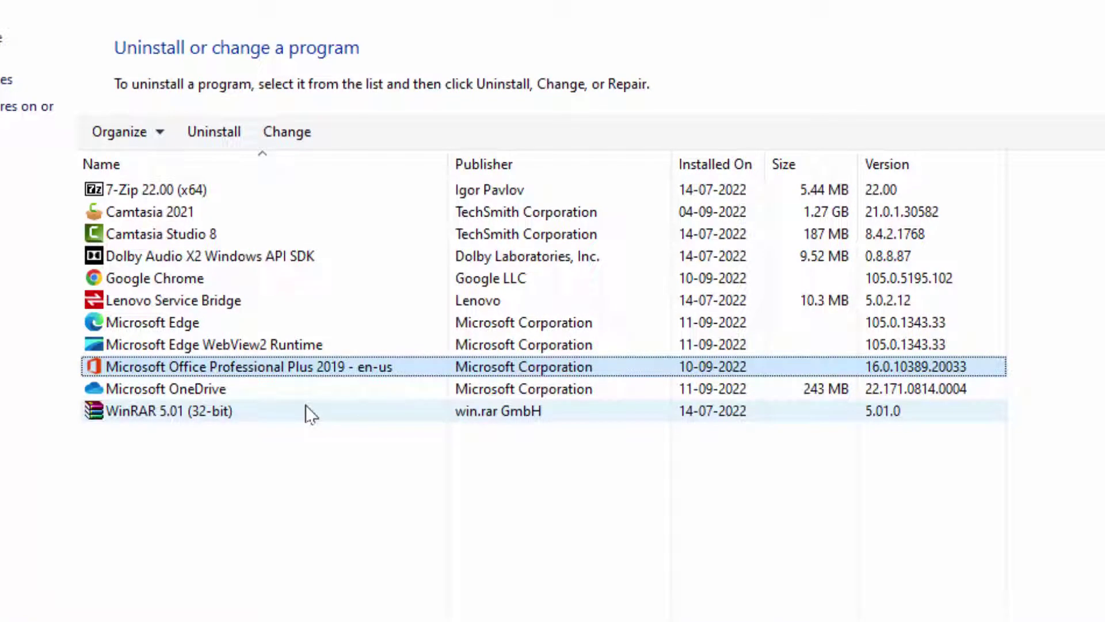
left_click(226, 141)
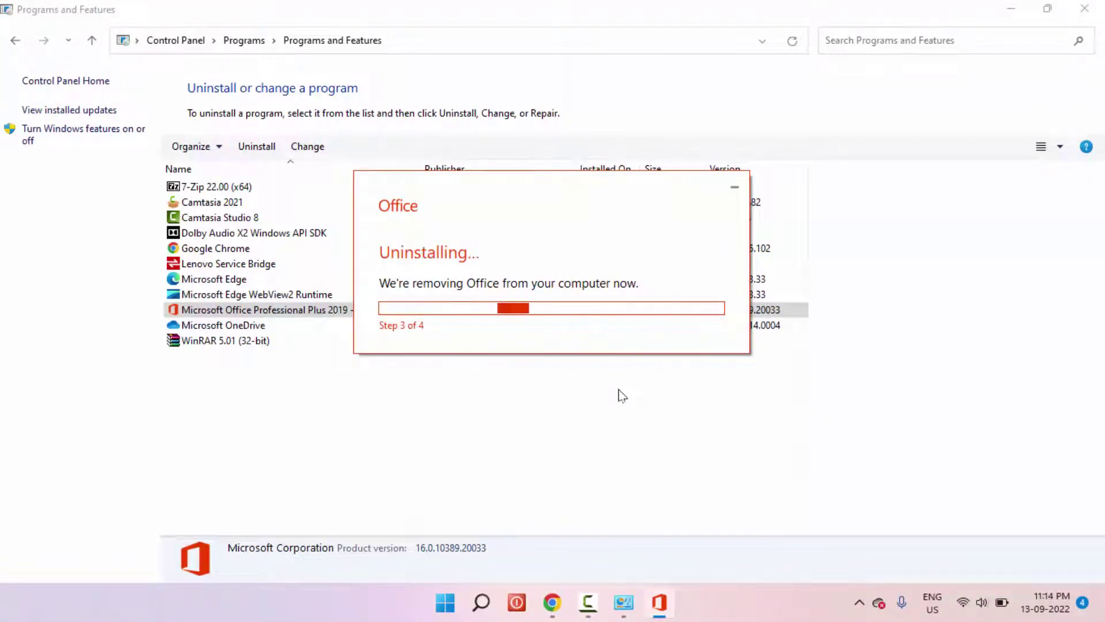
left_click(706, 394)
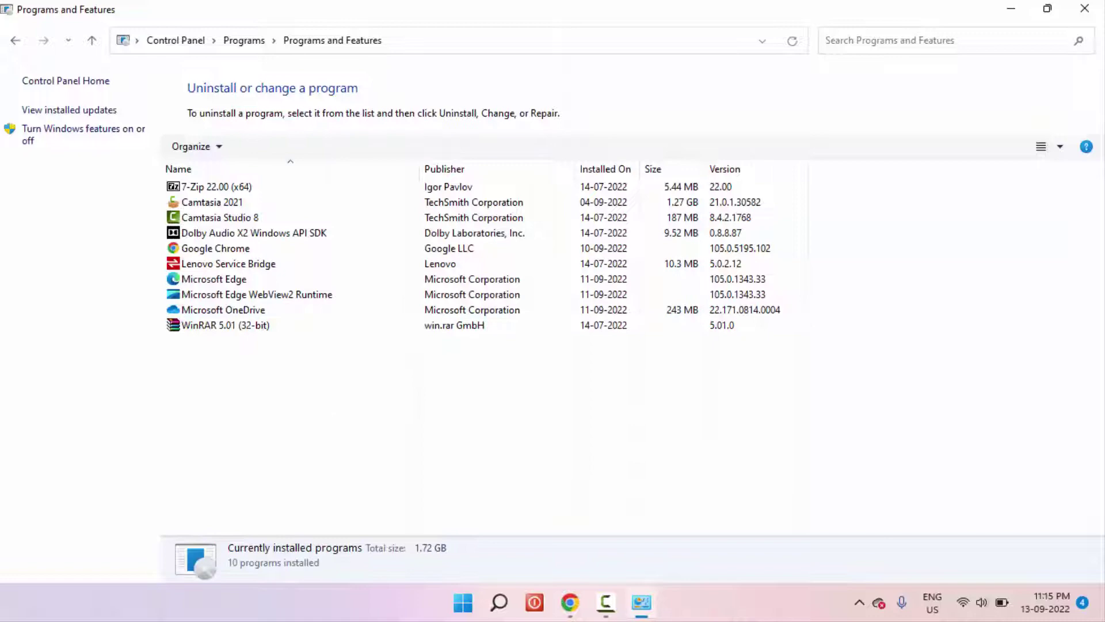
Relaunch setup from the Microsoft Office 2016 folder so Office begins installing, then close the folder
left_click(1084, 9)
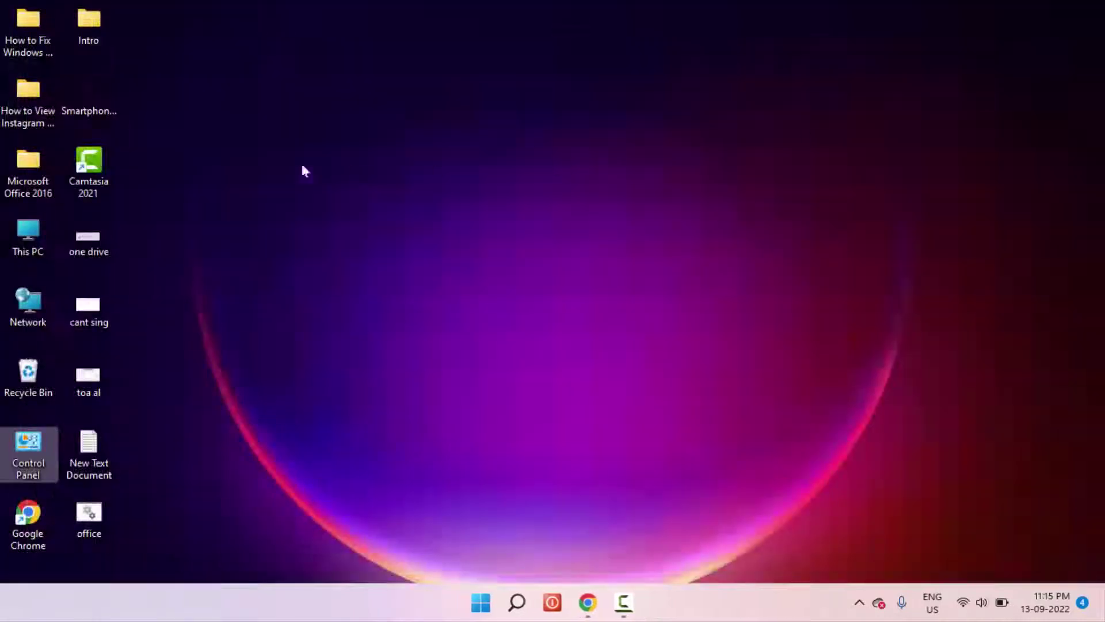
double_click(31, 176)
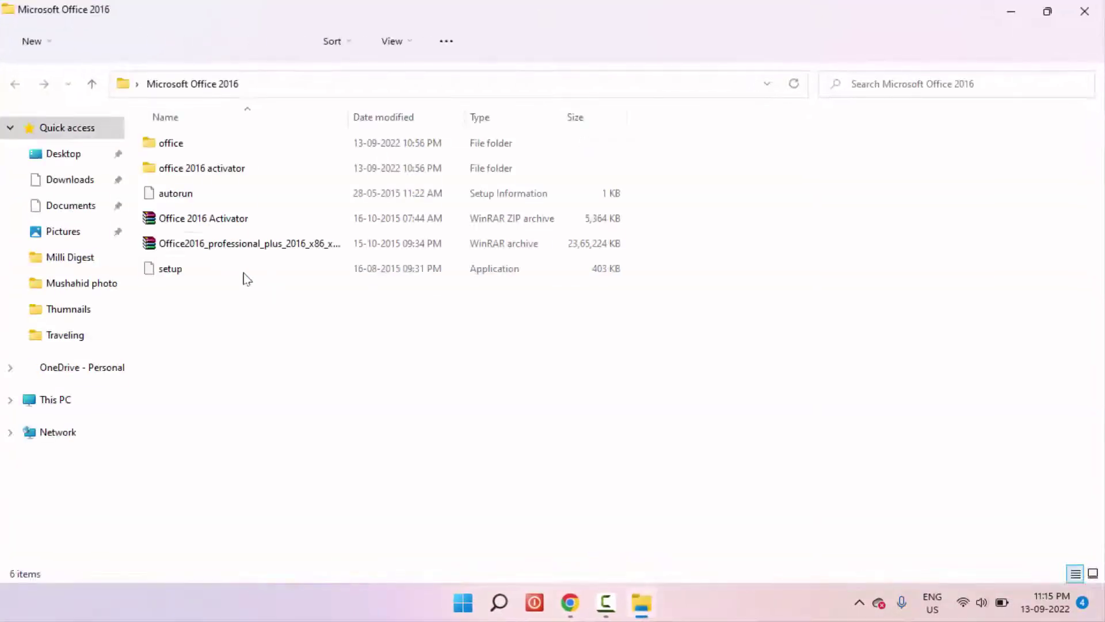
left_click(240, 270)
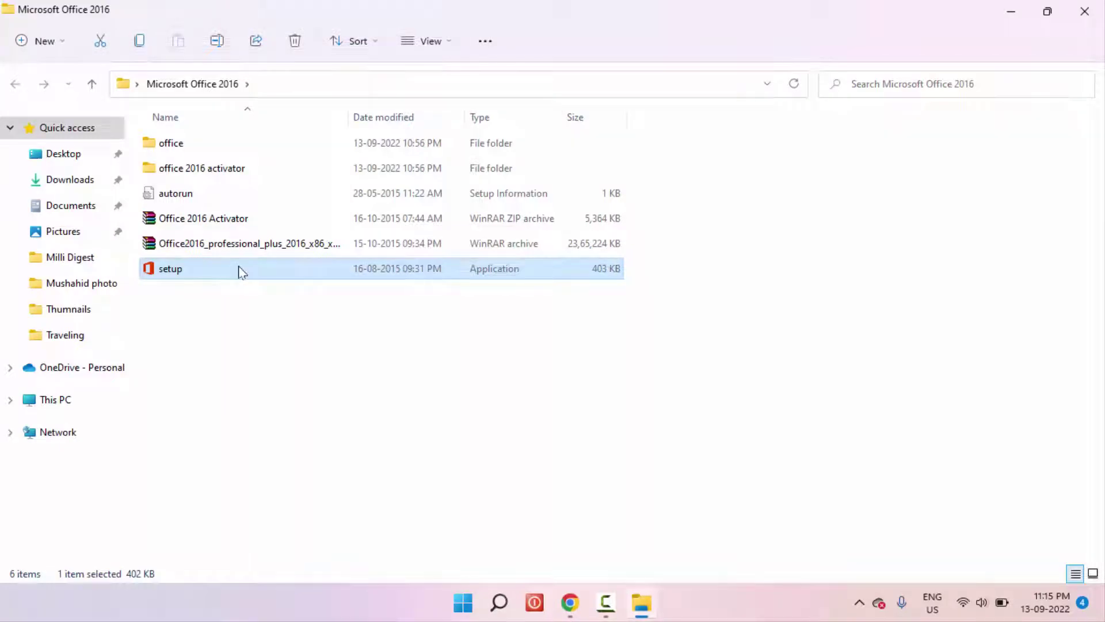
double_click(238, 268)
double_click(241, 271)
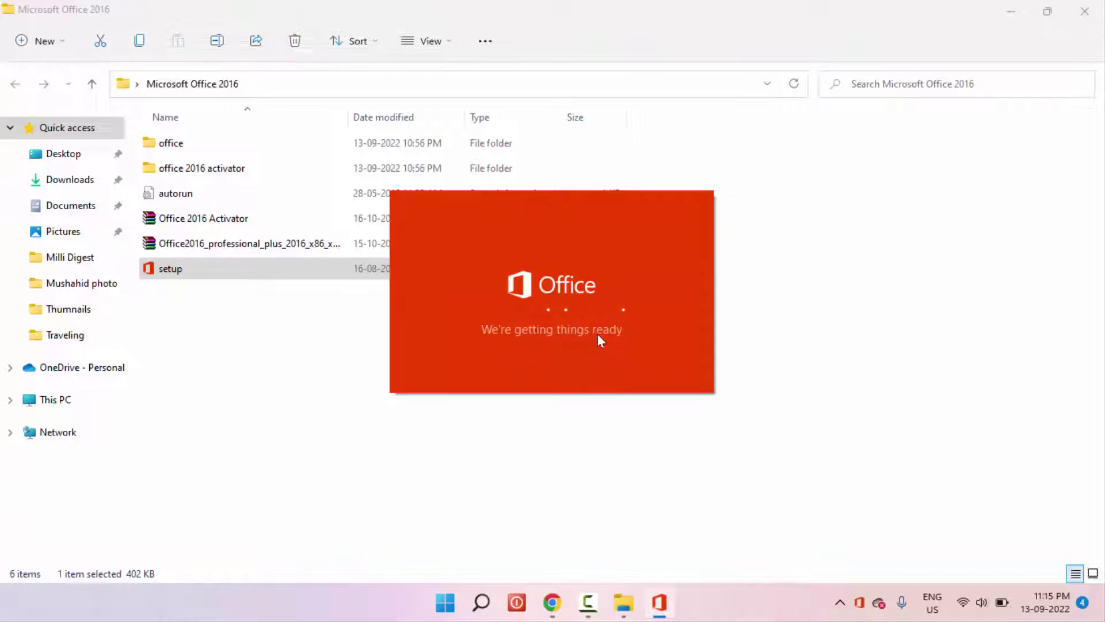
left_click(1084, 10)
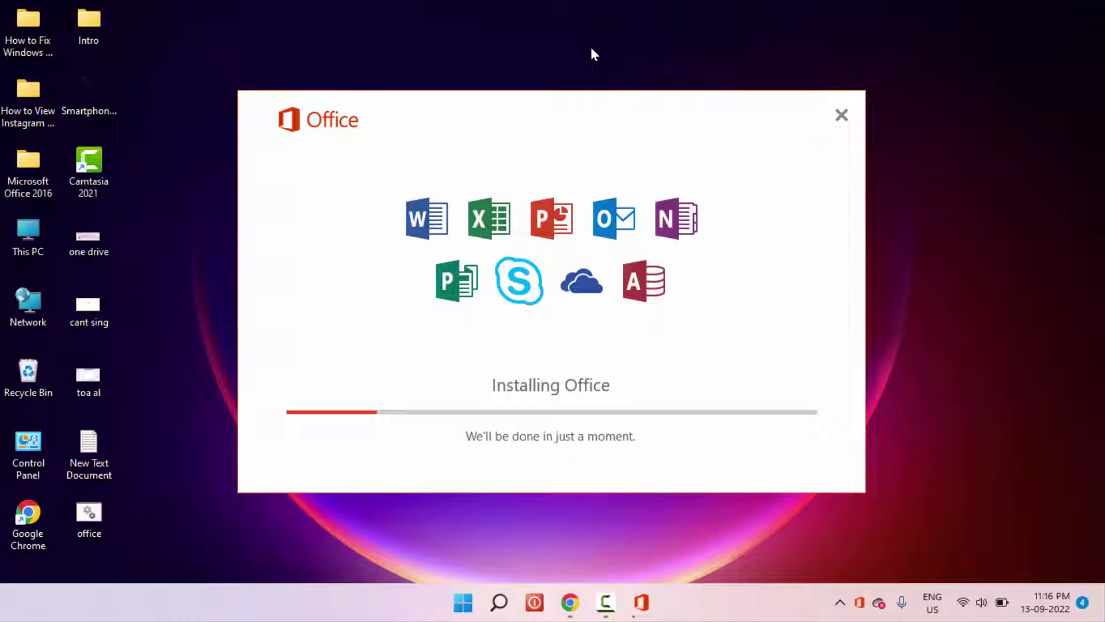
Open Registry Editor and expand HKEY_CURRENT_USER\Software\Microsoft
key("super+r")
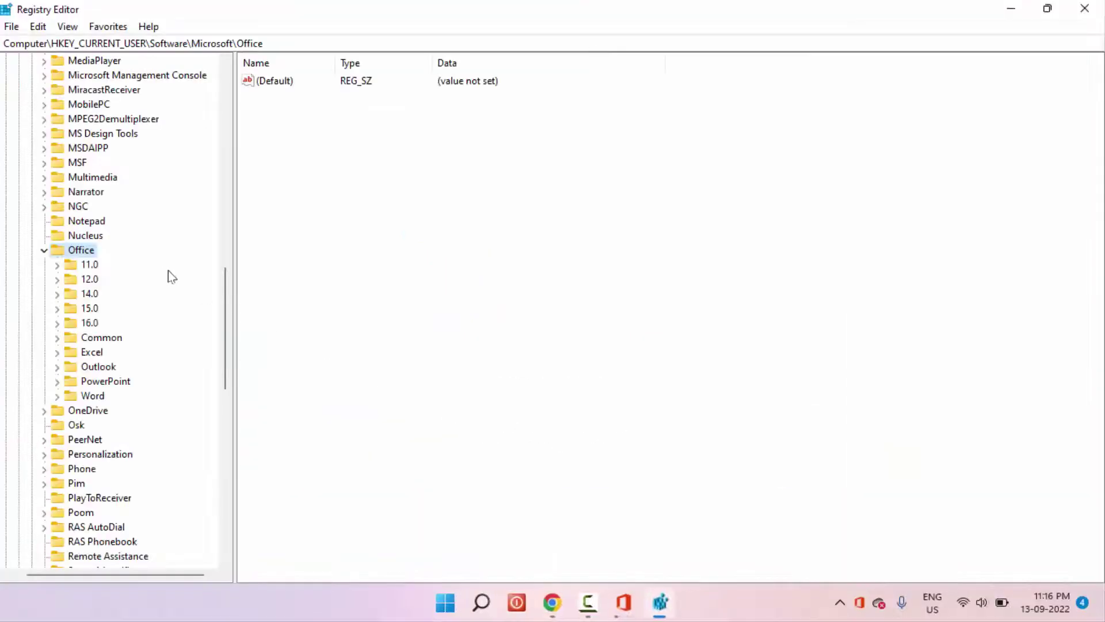
scroll(94, 222, "up", 8)
scroll(93, 222, "up", 8)
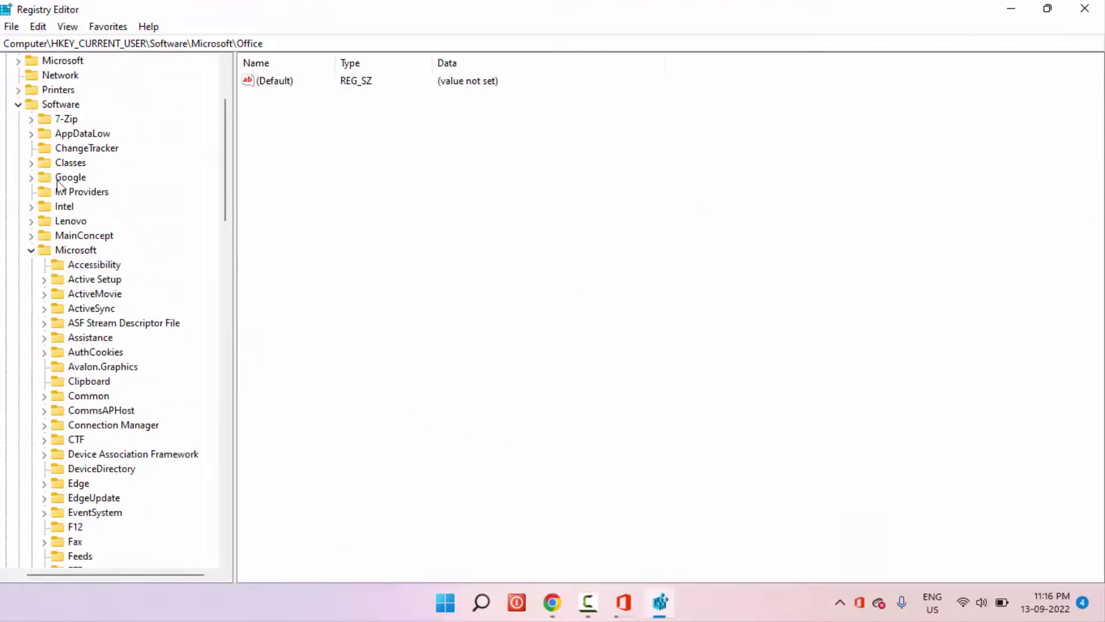
left_click(32, 182)
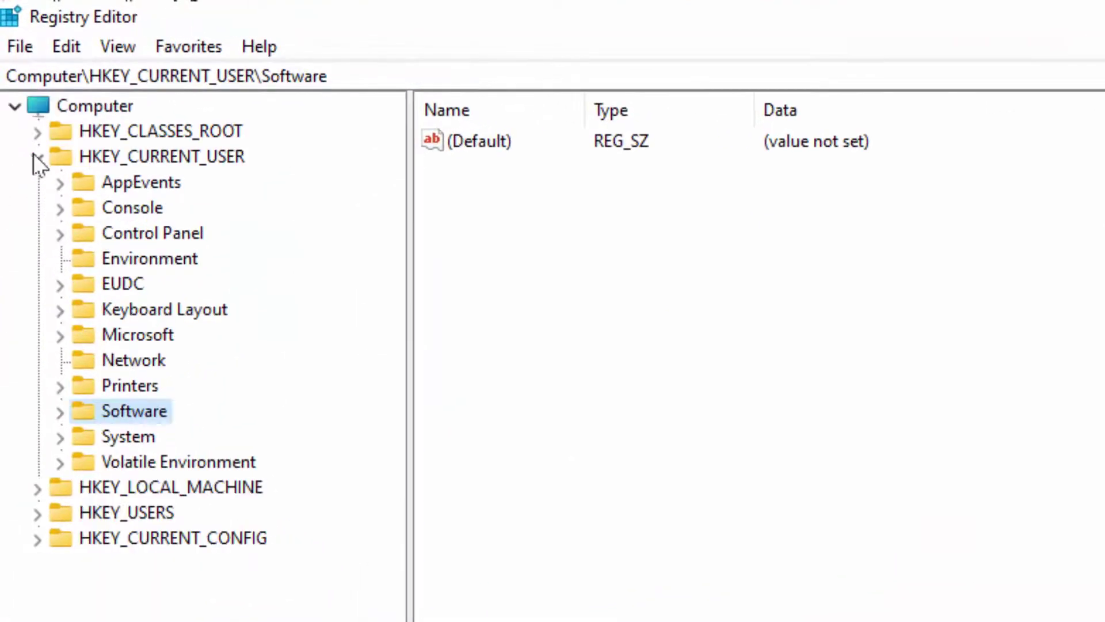
left_click(37, 156)
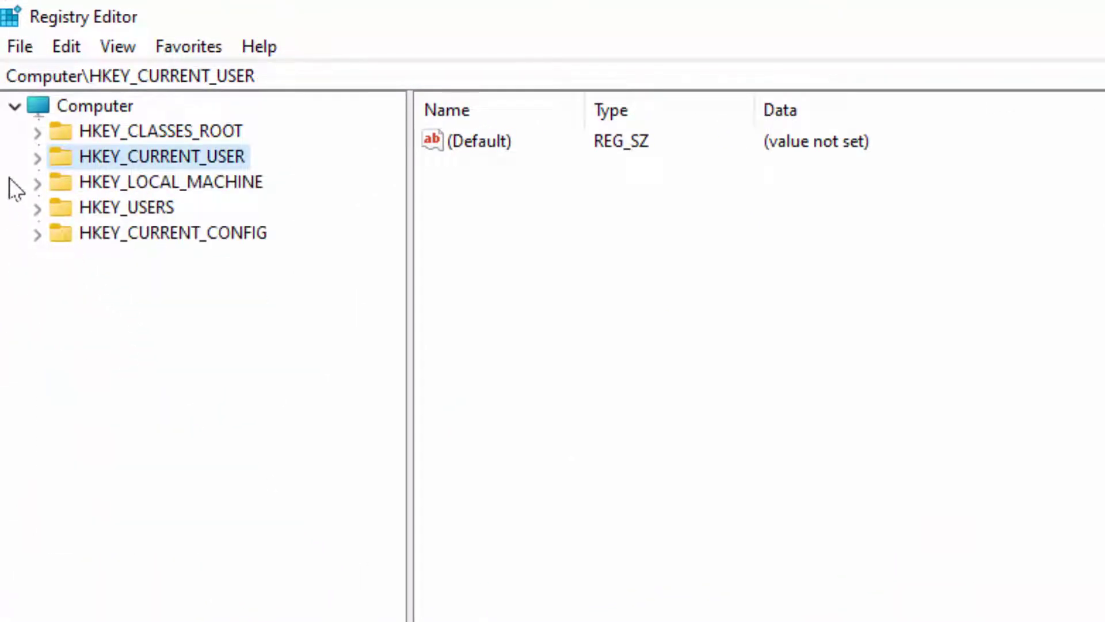
left_click(37, 158)
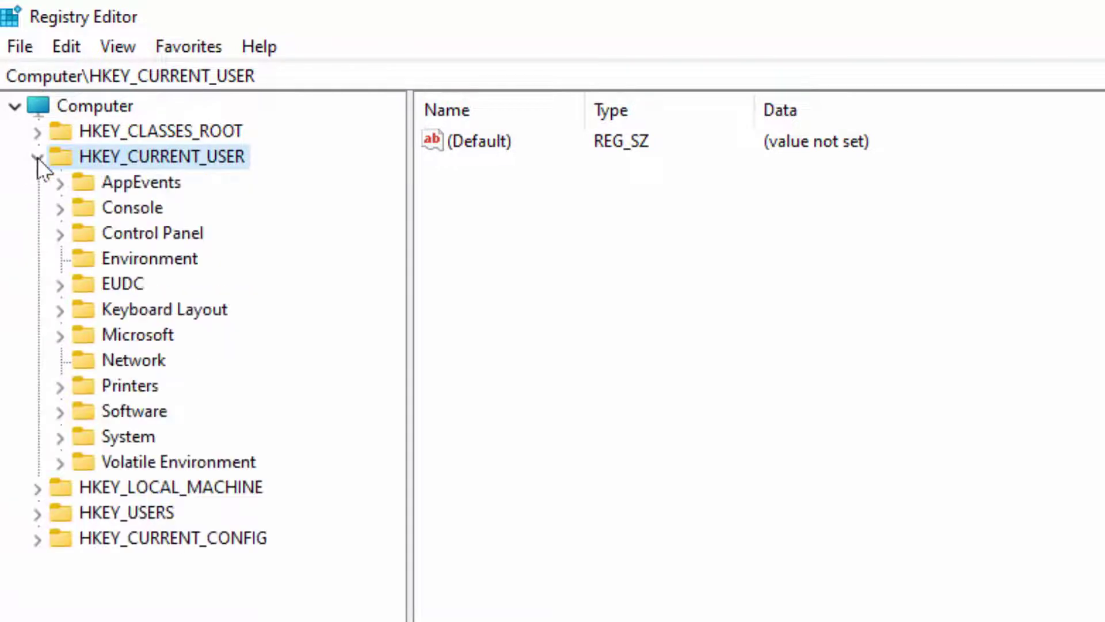
left_click(67, 405)
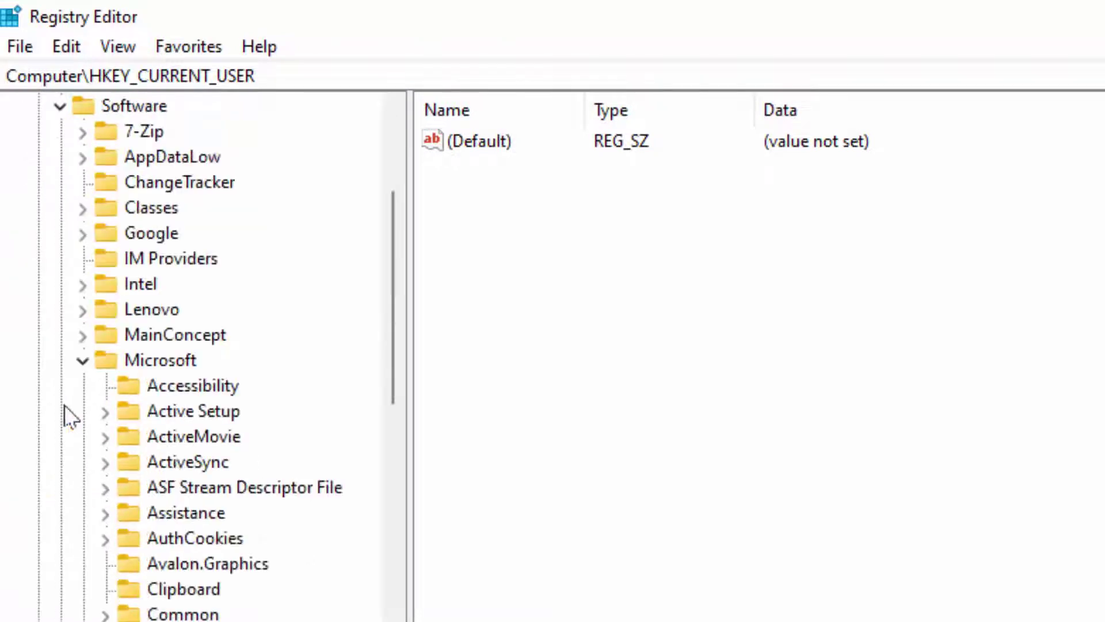
left_click(83, 359)
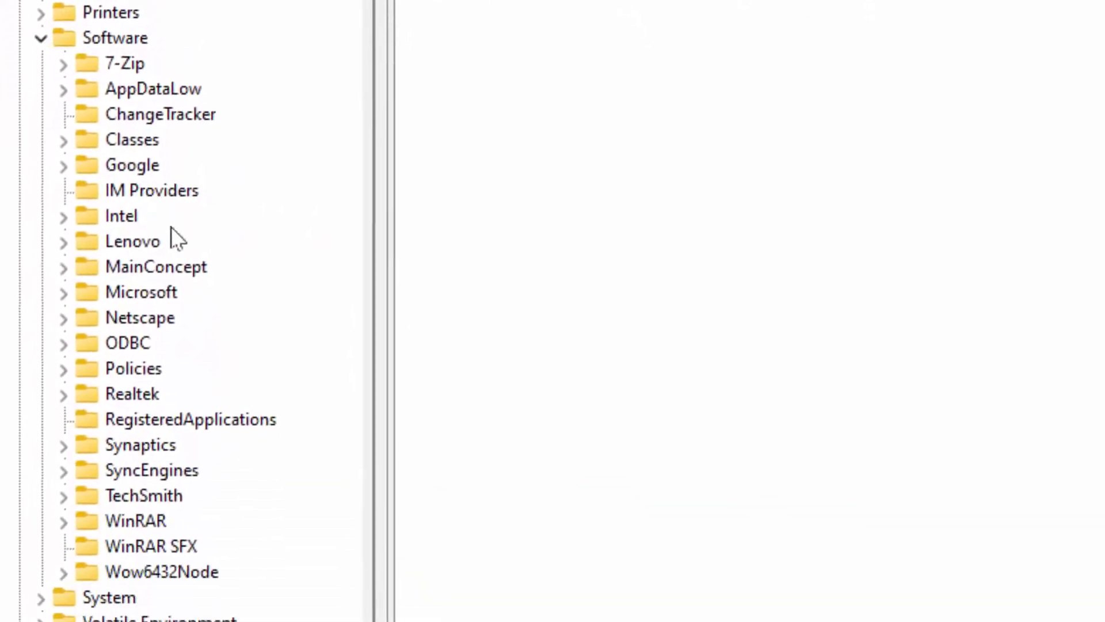
left_click(67, 294)
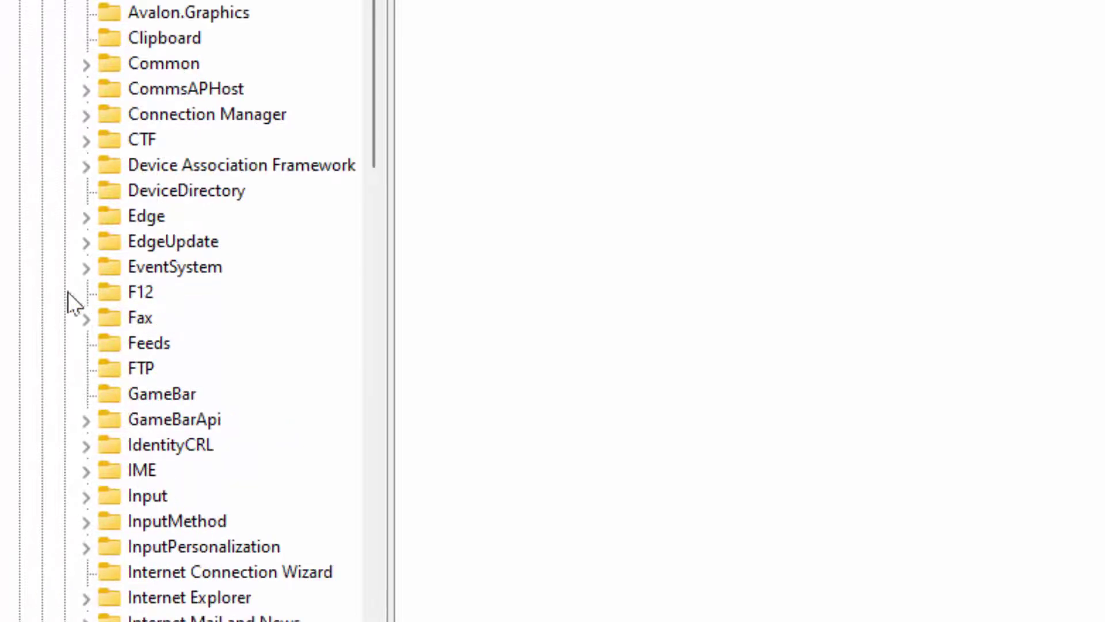
scroll(145, 197, "down", 3)
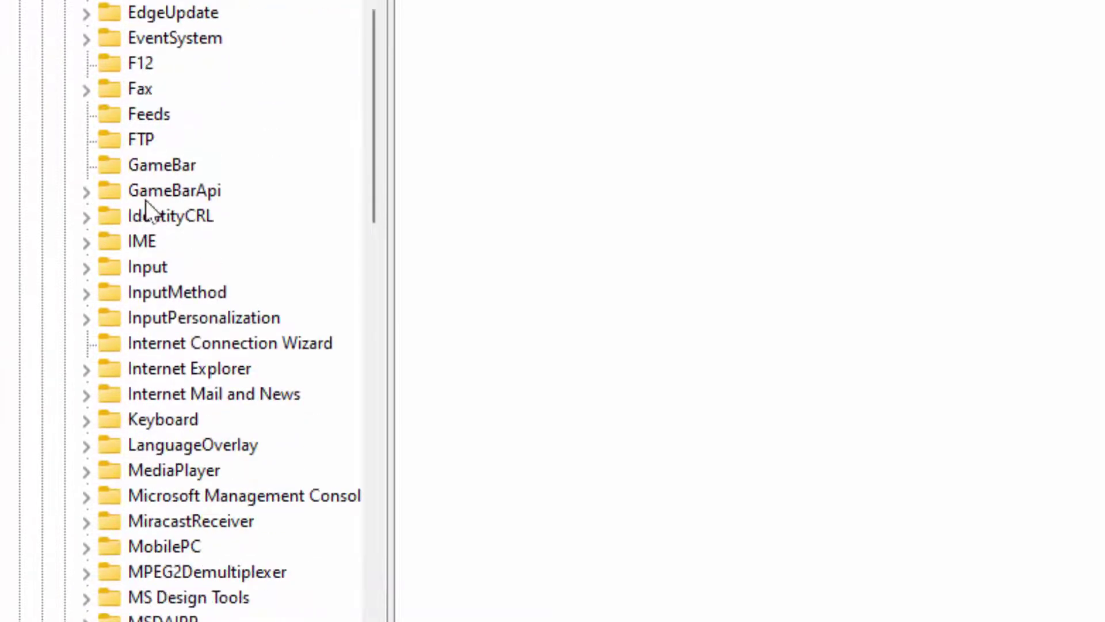
scroll(143, 198, "down", 3)
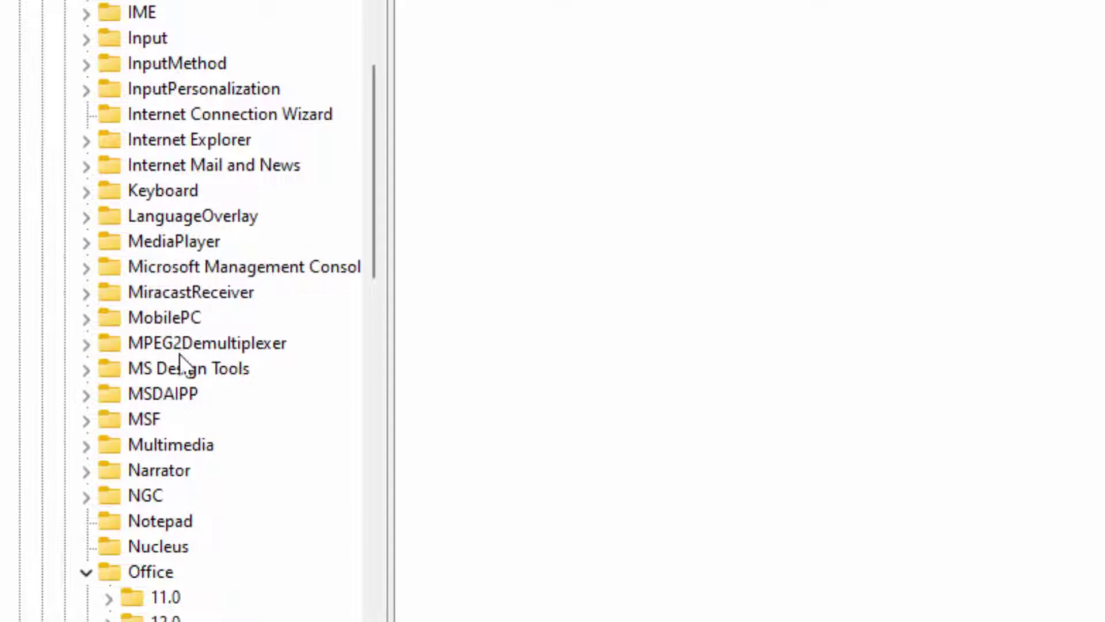
scroll(180, 352, "down", 2)
Delete the Office key under HKEY_CURRENT_USER\Software\Microsoft
left_click(87, 420)
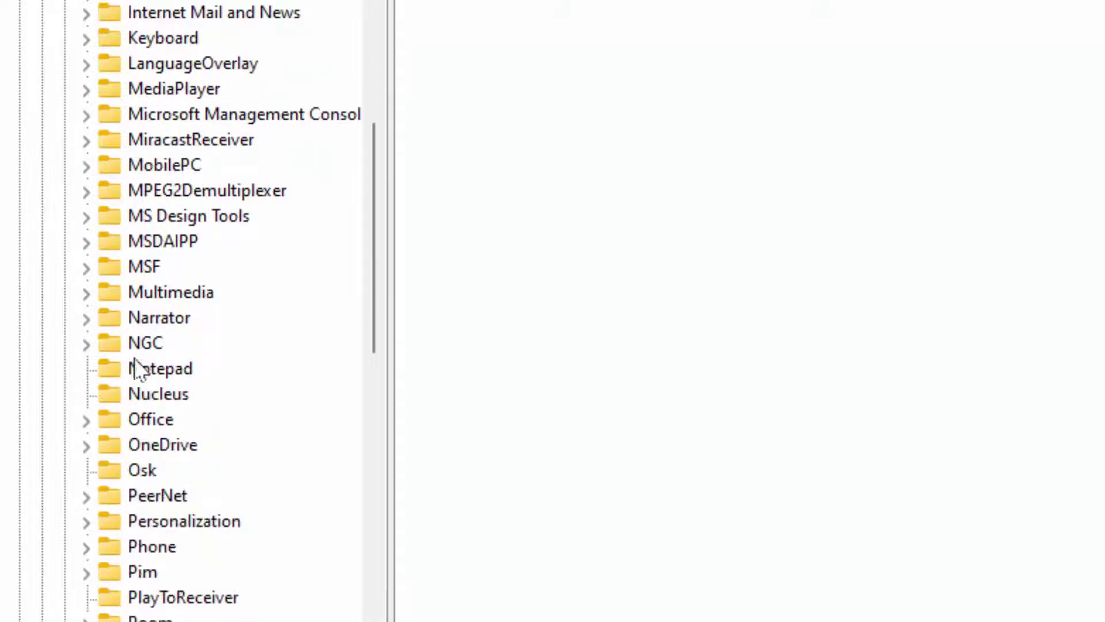
scroll(143, 361, "down", 1)
left_click(97, 343)
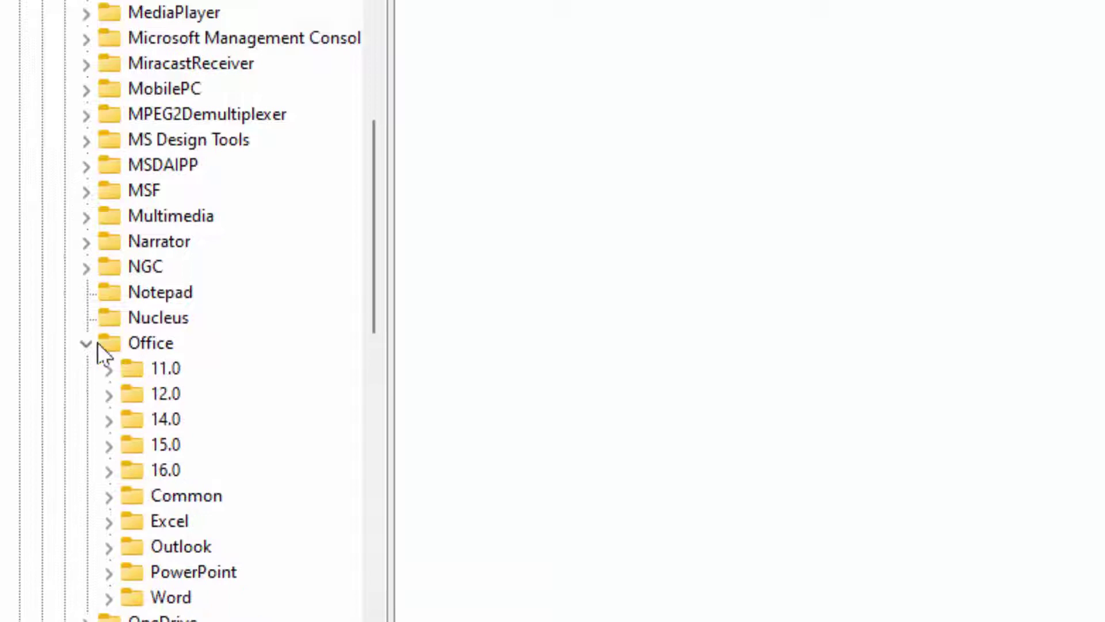
right_click(122, 345)
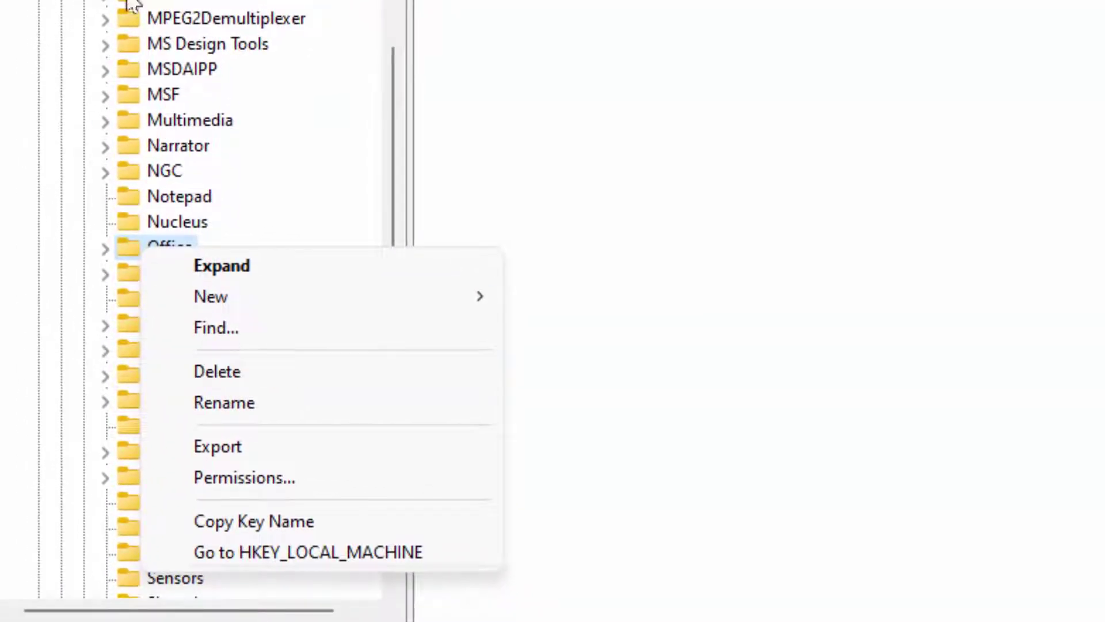
left_click(296, 135)
scroll(296, 316, "up", 15)
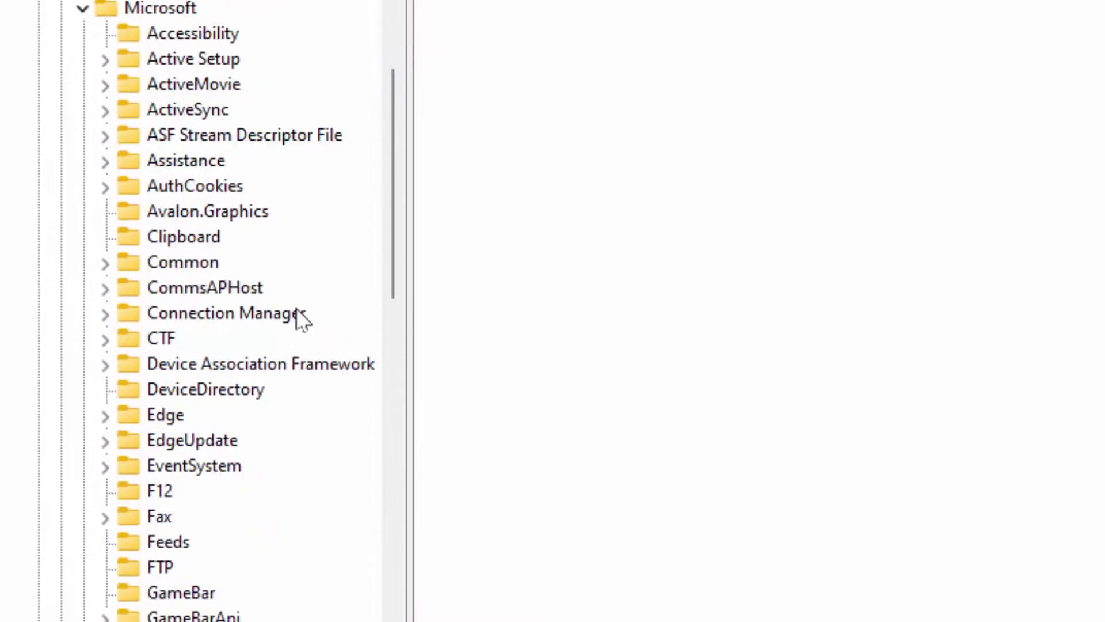
scroll(82, 364, "up", 10)
Collapse HKEY_CURRENT_USER, then delete the Office key under HKEY_LOCAL_MACHINE\SOFTWARE\Microsoft
left_click(74, 360)
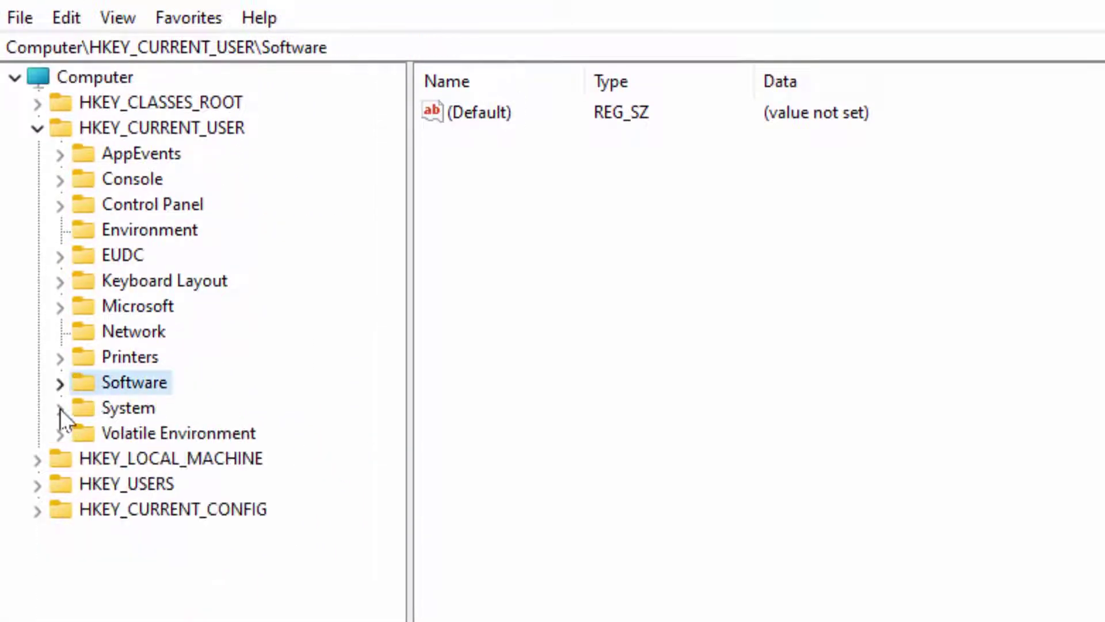
left_click(38, 129)
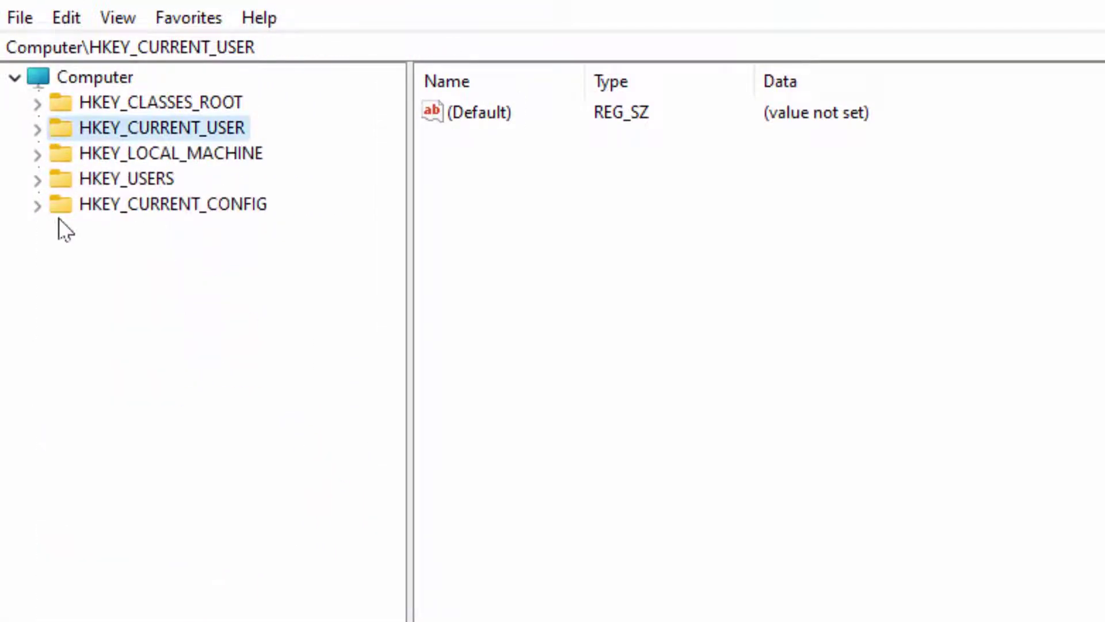
left_click(44, 157)
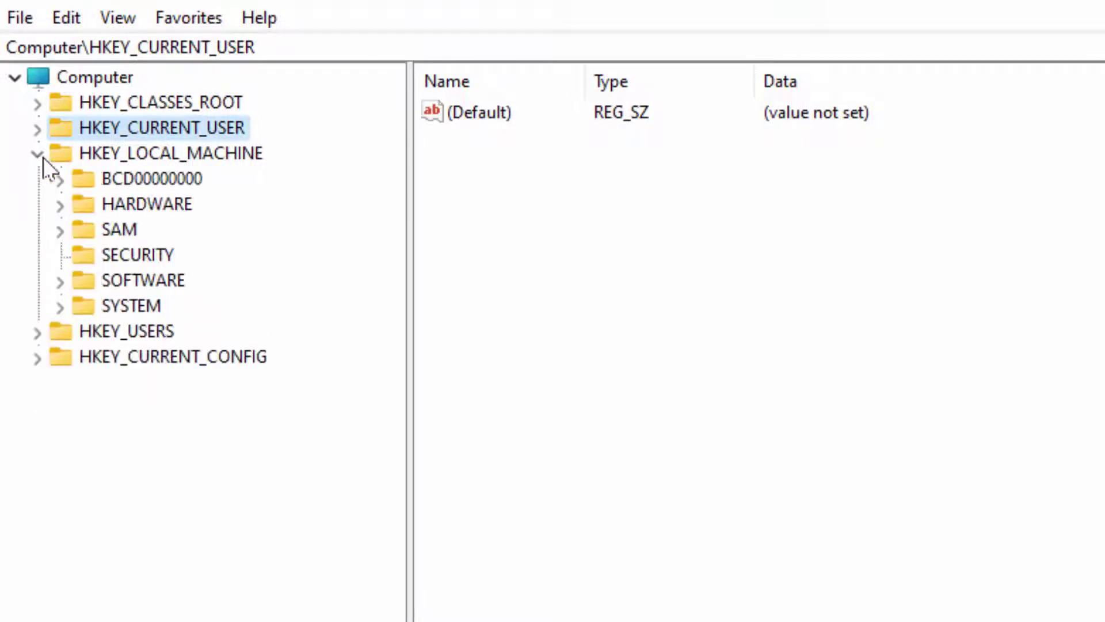
left_click(60, 282)
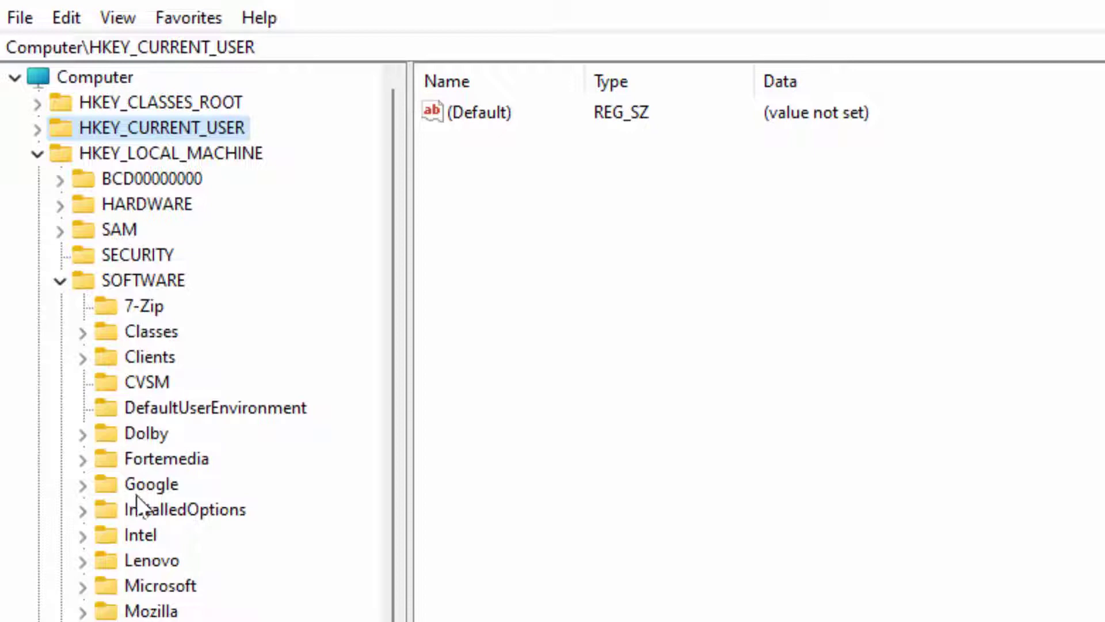
scroll(138, 505, "down", 1)
scroll(106, 519, "down", 1)
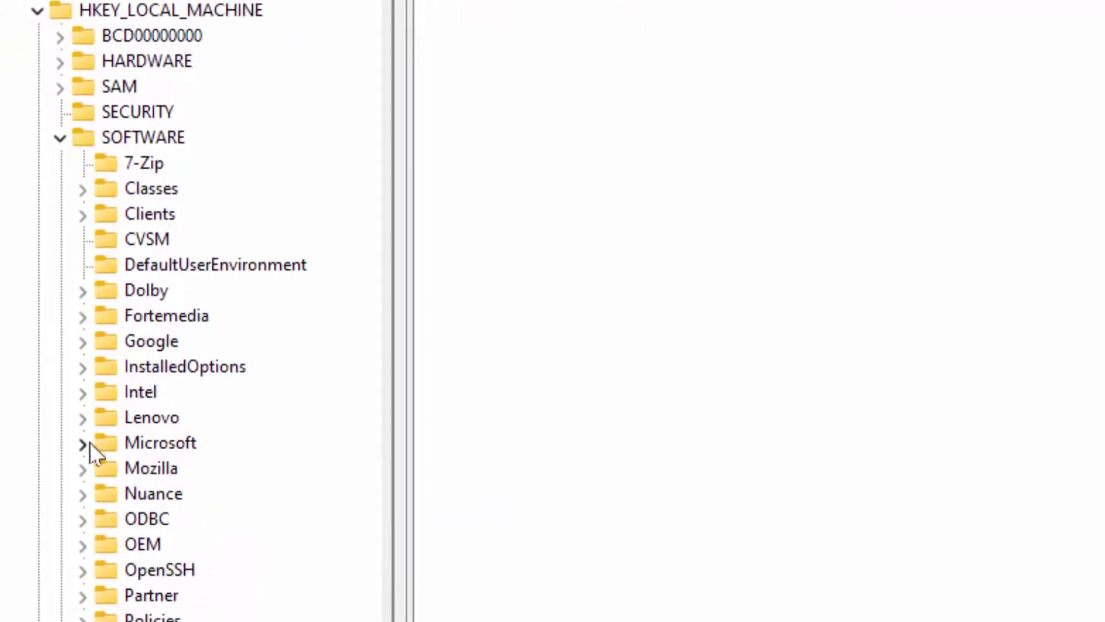
left_click(83, 442)
scroll(137, 360, "down", 3)
scroll(136, 361, "down", 1)
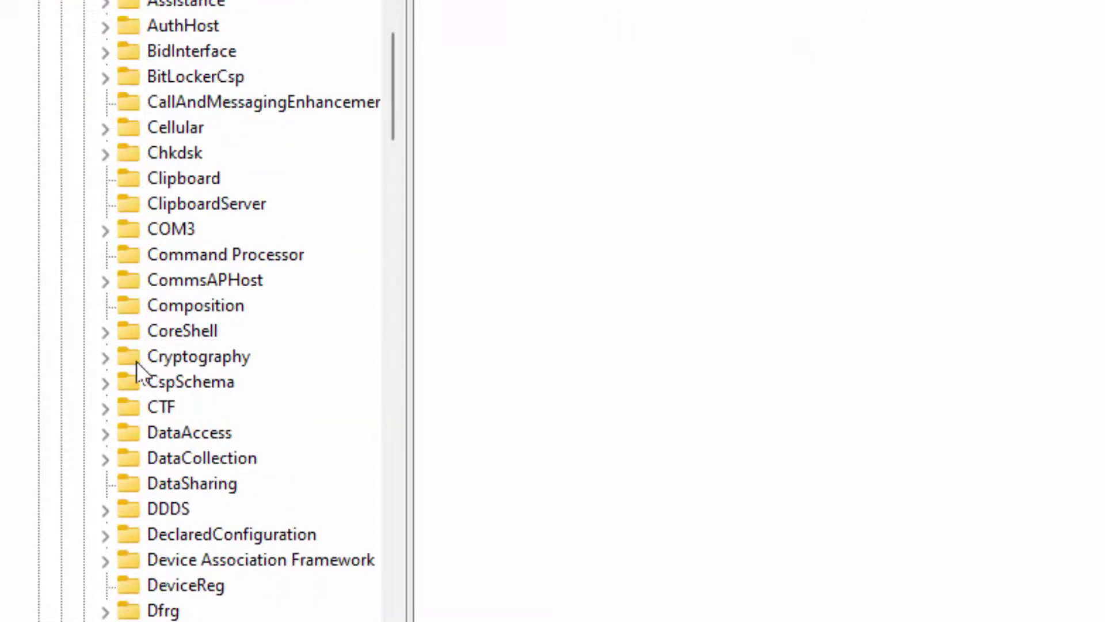
scroll(137, 360, "down", 1)
scroll(137, 360, "down", 4)
scroll(129, 357, "down", 4)
scroll(119, 351, "down", 4)
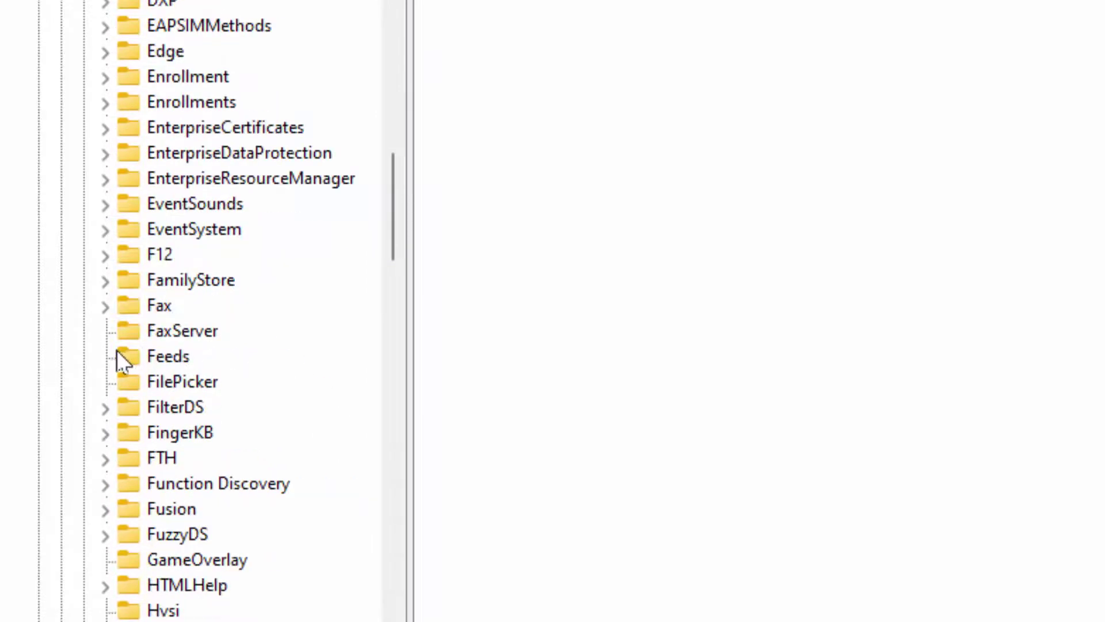
scroll(117, 349, "down", 4)
scroll(117, 348, "down", 4)
scroll(117, 348, "down", 4)
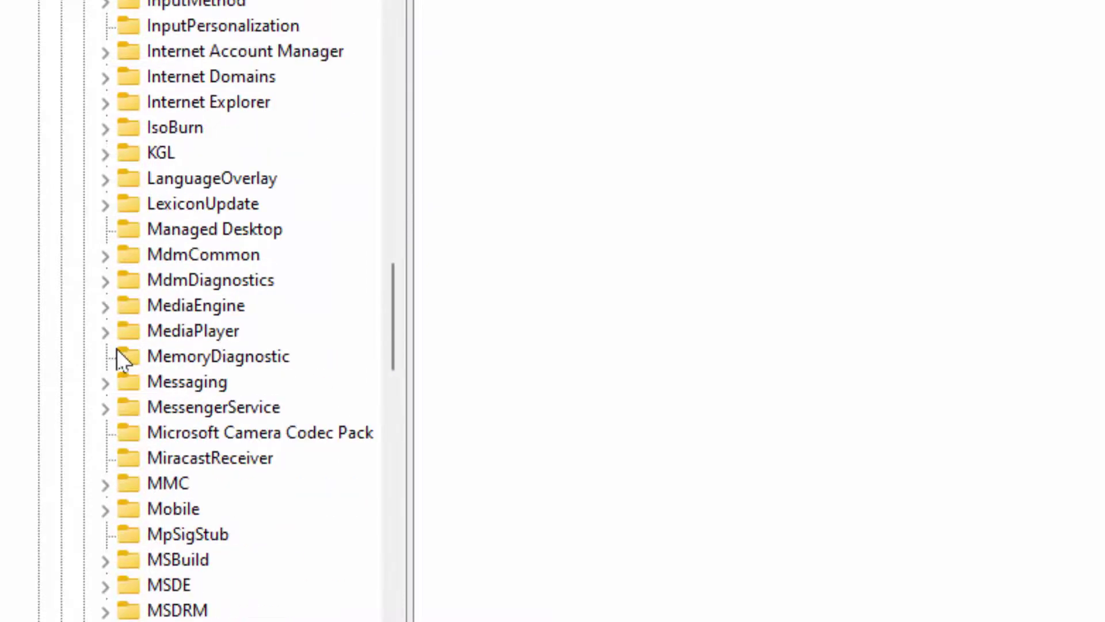
scroll(117, 348, "down", 1)
scroll(116, 348, "down", 3)
scroll(117, 348, "down", 3)
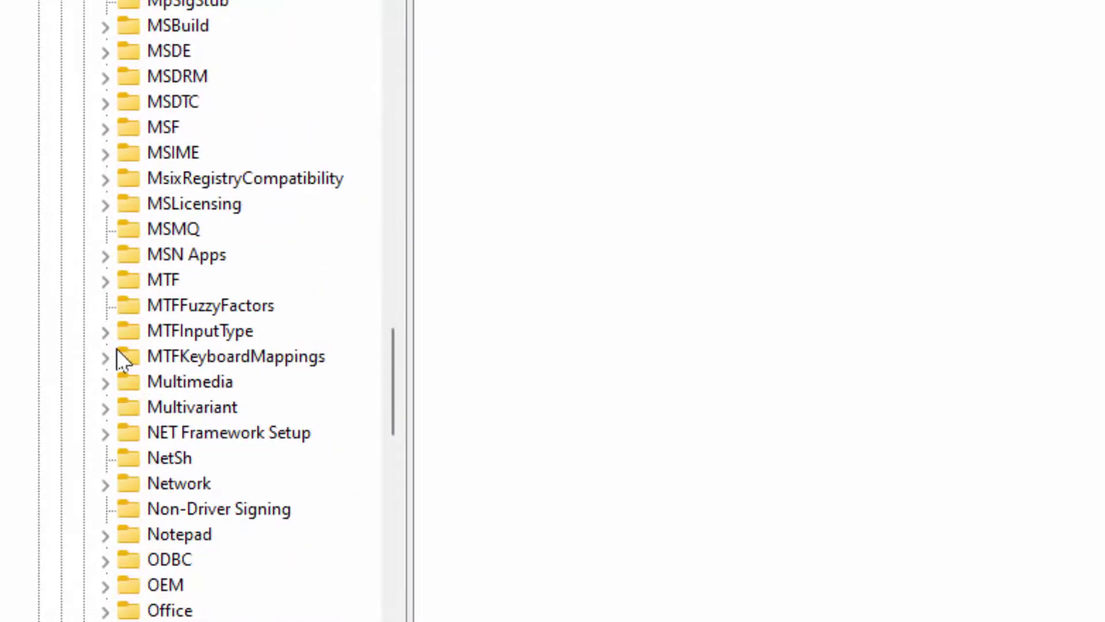
scroll(136, 570, "down", 2)
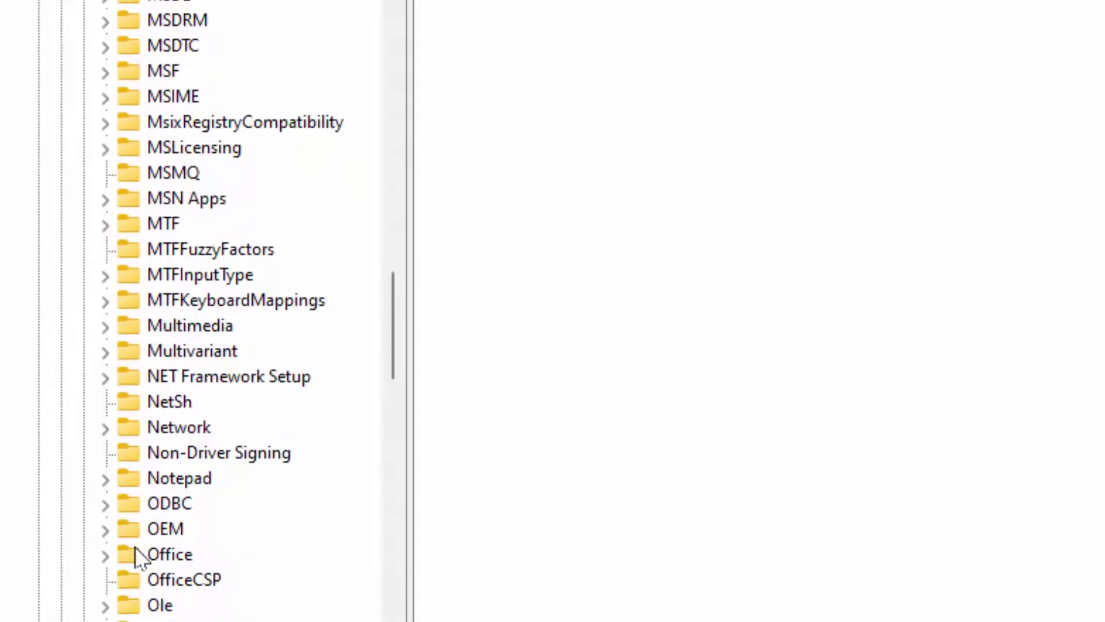
scroll(135, 546, "down", 2)
right_click(144, 497)
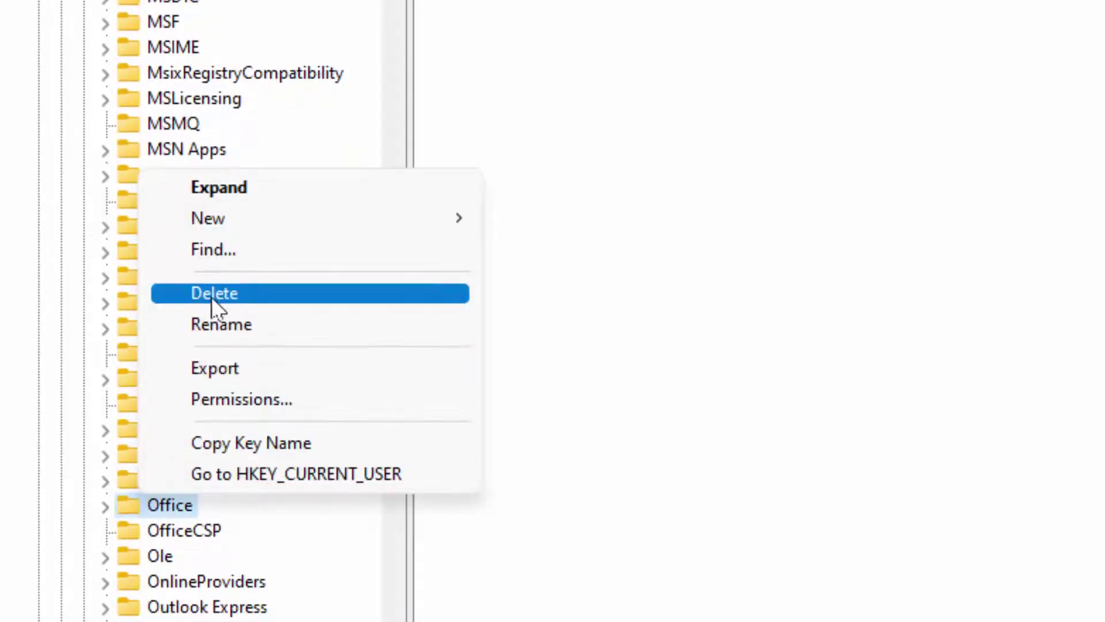
left_click(679, 164)
scroll(149, 179, "up", 10)
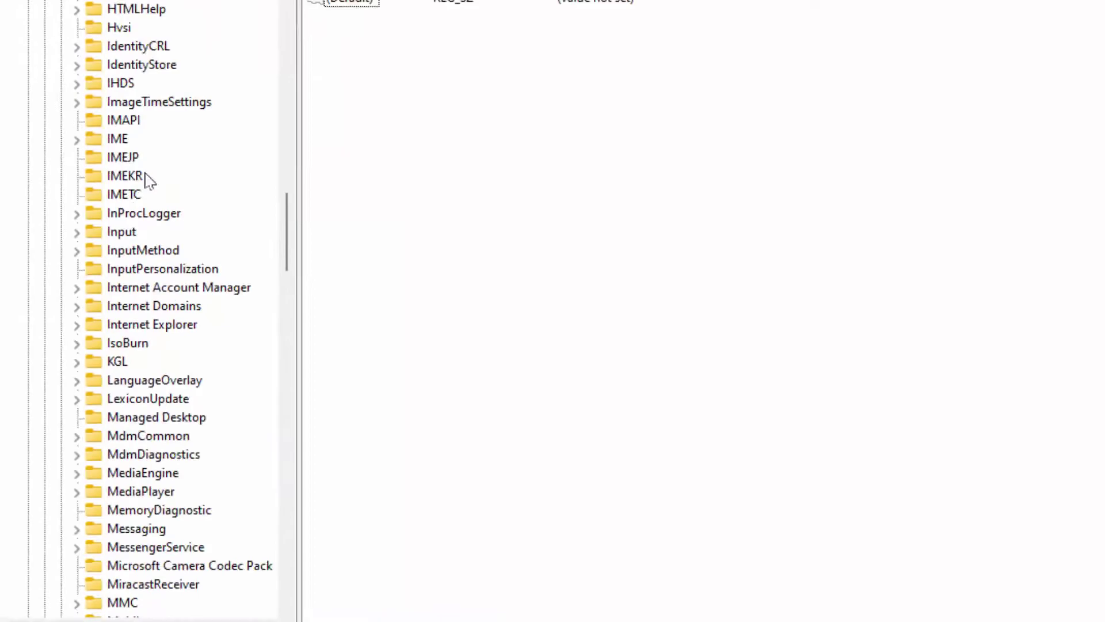
scroll(98, 222, "up", 7)
scroll(95, 205, "up", 10)
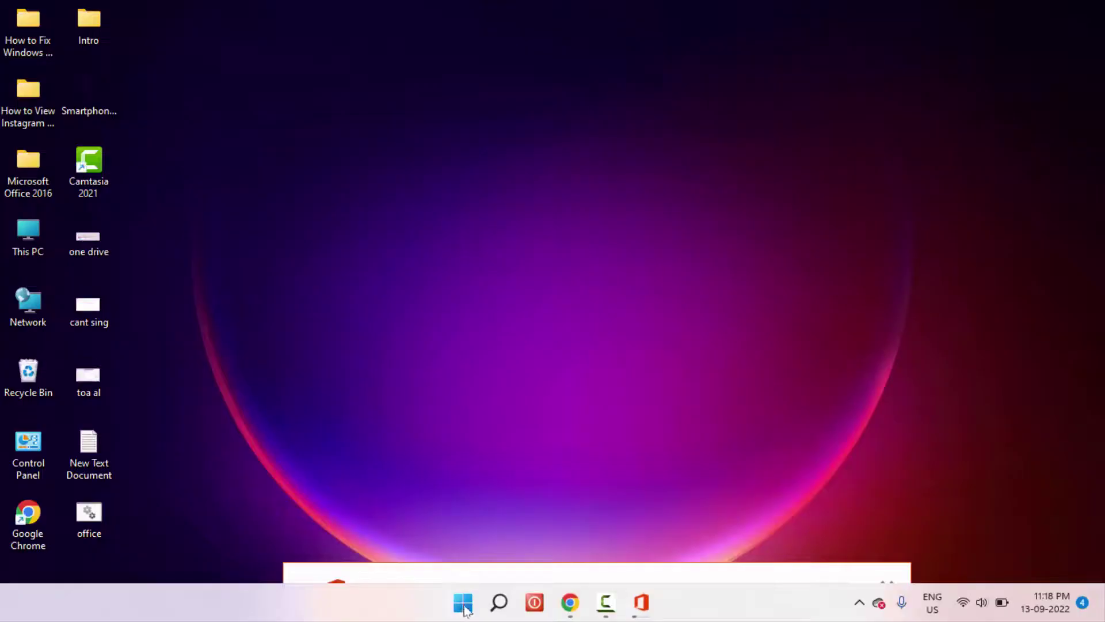
Open the Start menu's power options, then dismiss the menu without restarting
left_click(463, 604)
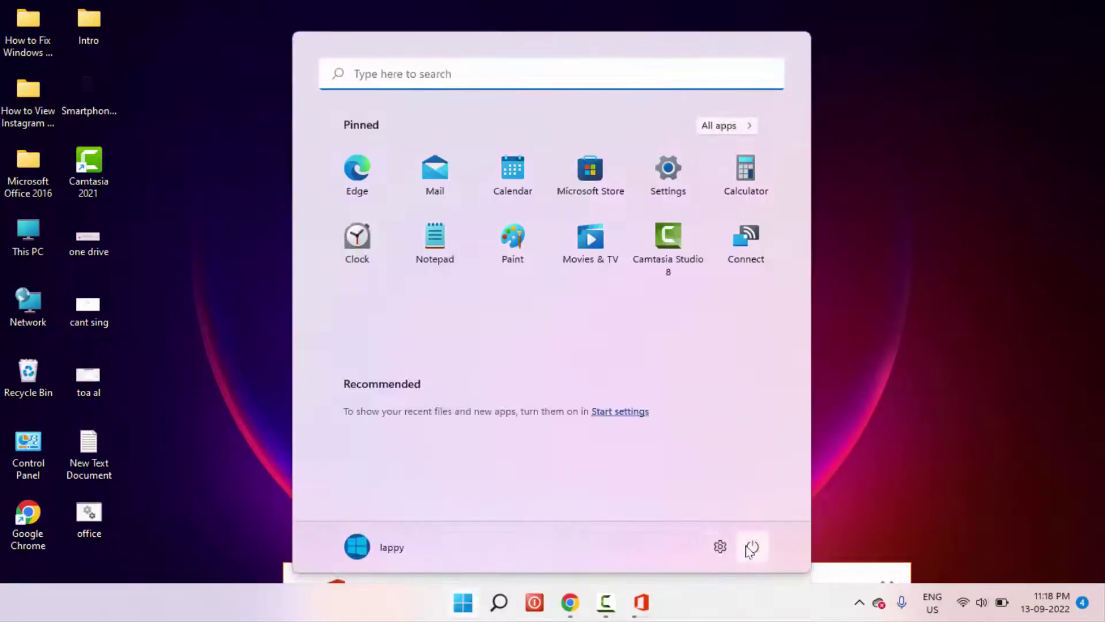
left_click(752, 546)
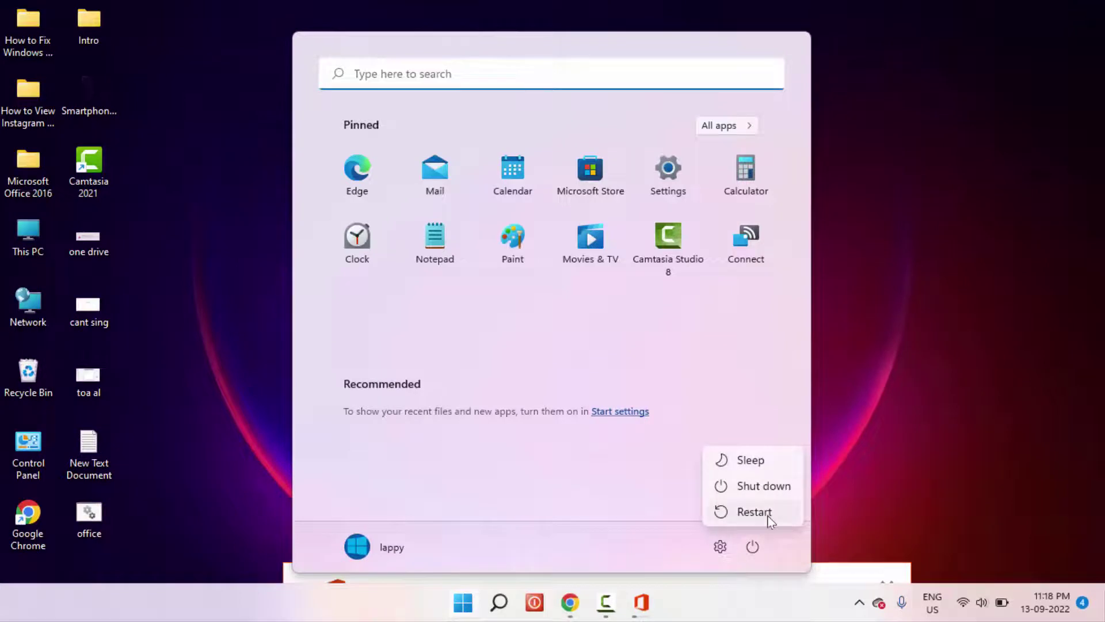
key("Escape")
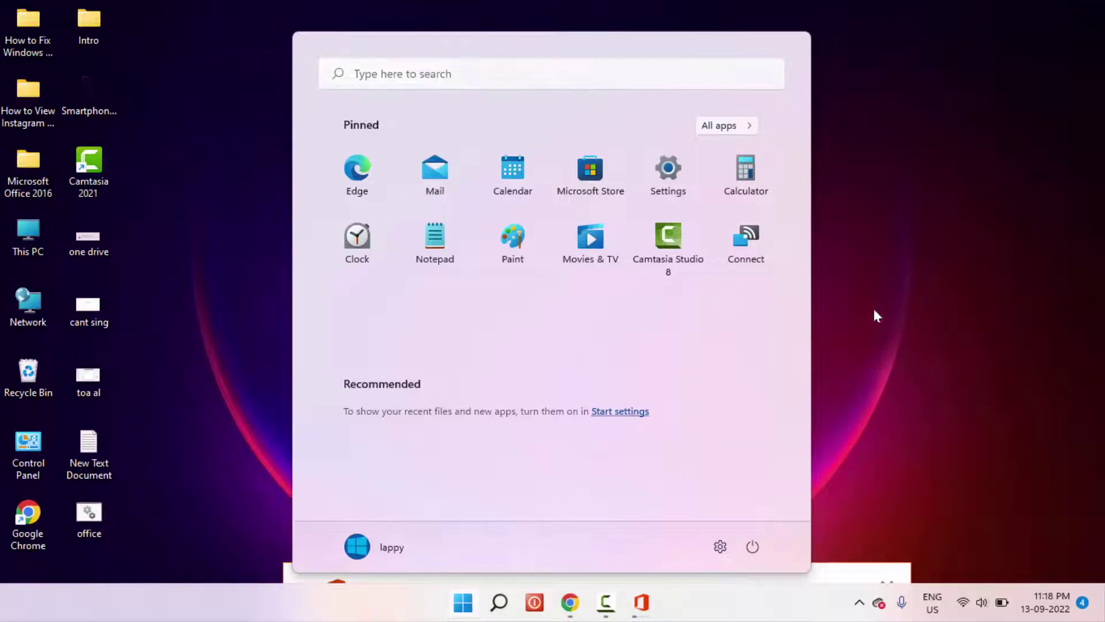
left_click(752, 368)
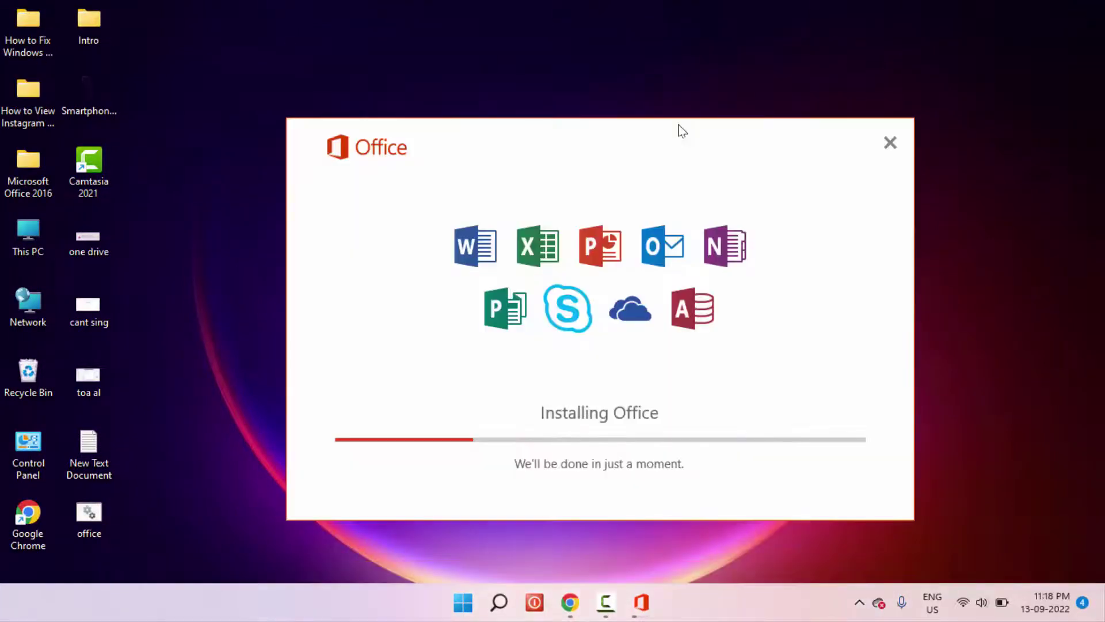